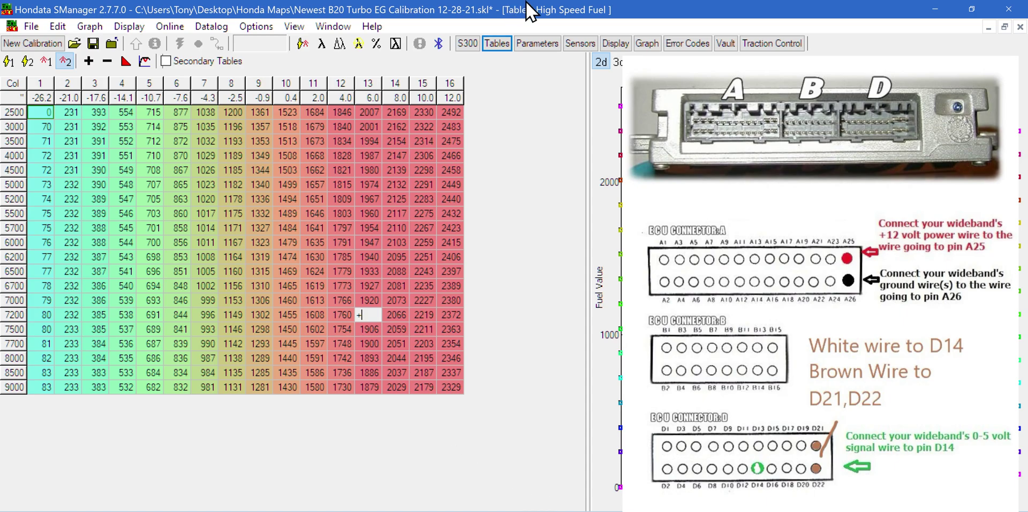
Open the calibration parameters and review the 3.75 V and 4.51 V conversion points
left_click(550, 47)
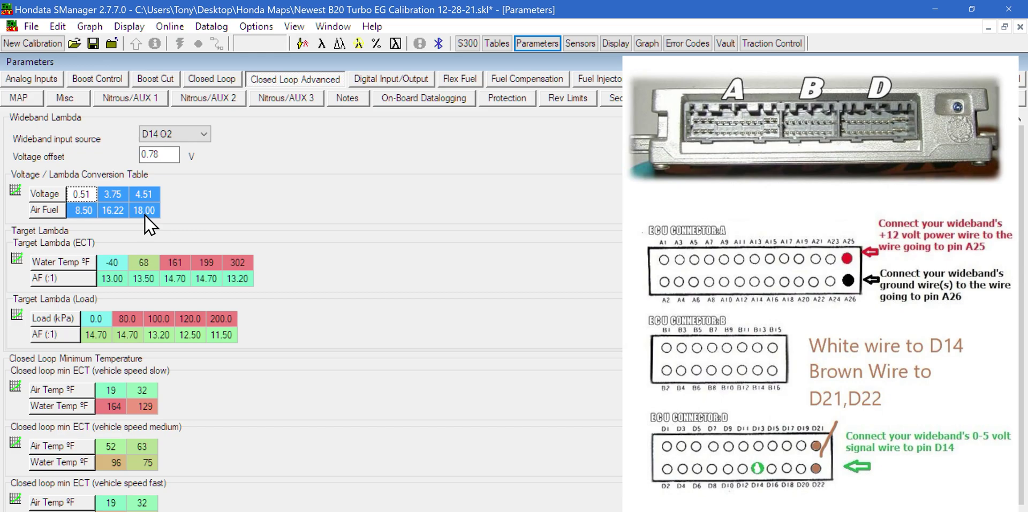
left_click(77, 211)
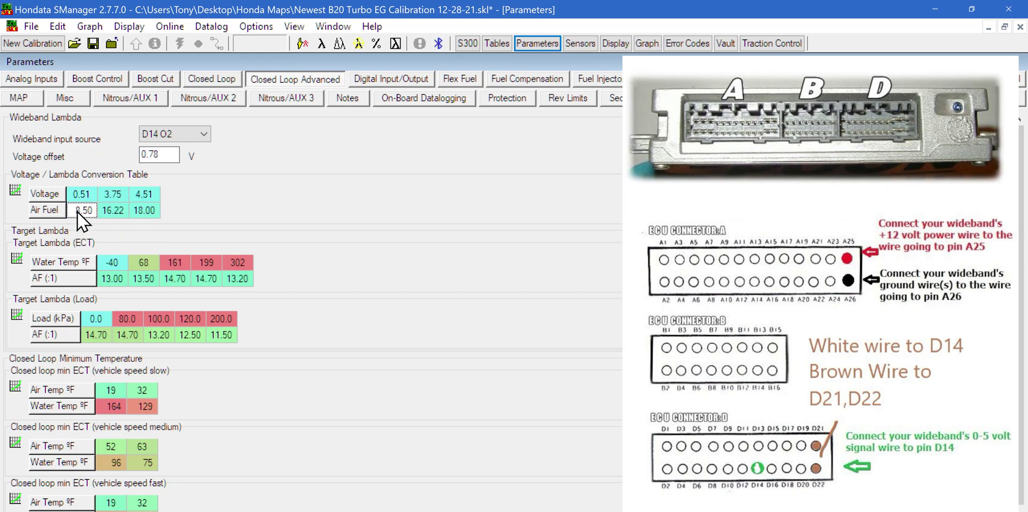
left_click(117, 197)
left_click(145, 197)
left_click(110, 199)
Review the conversion table's air-fuel values 8.50, 16.22 and 18.00
left_click(120, 213)
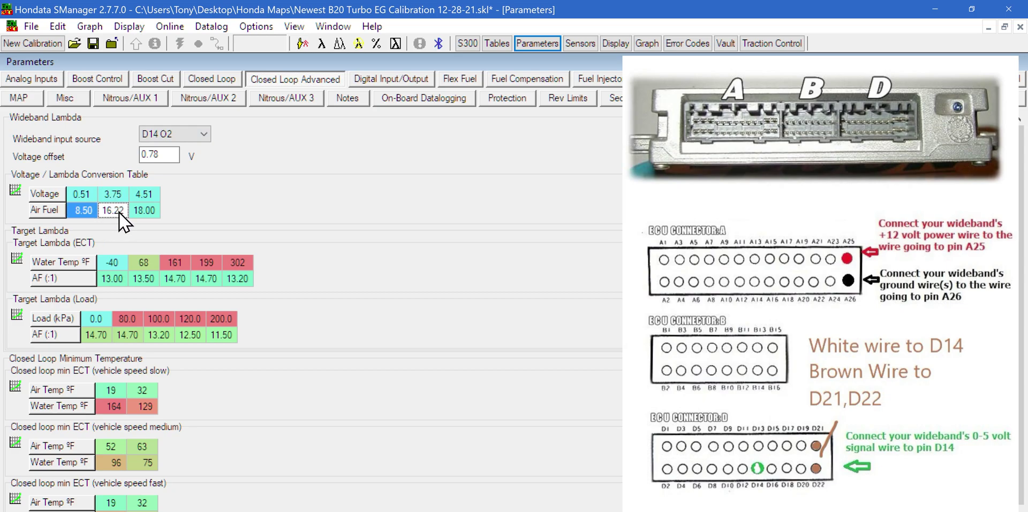
left_click(142, 210)
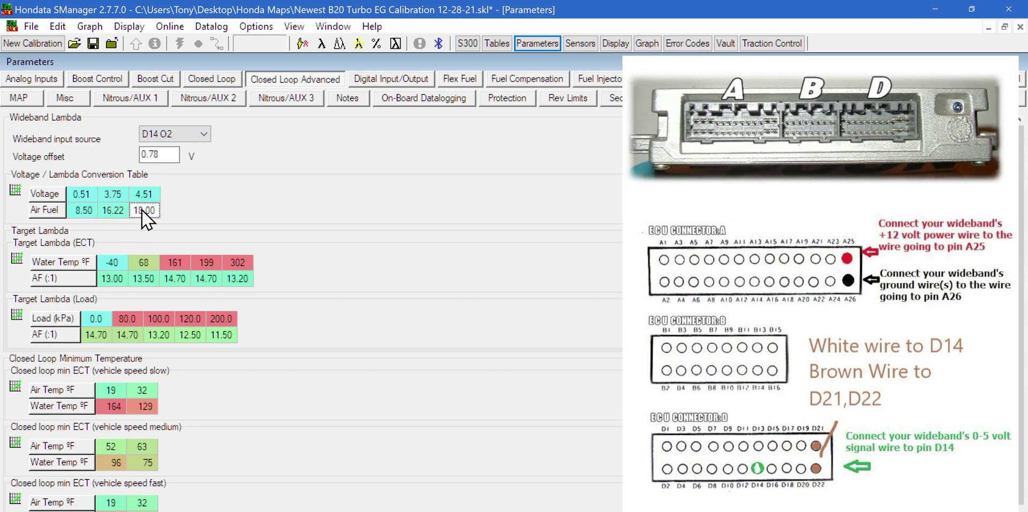
left_click(107, 215)
left_click(152, 212)
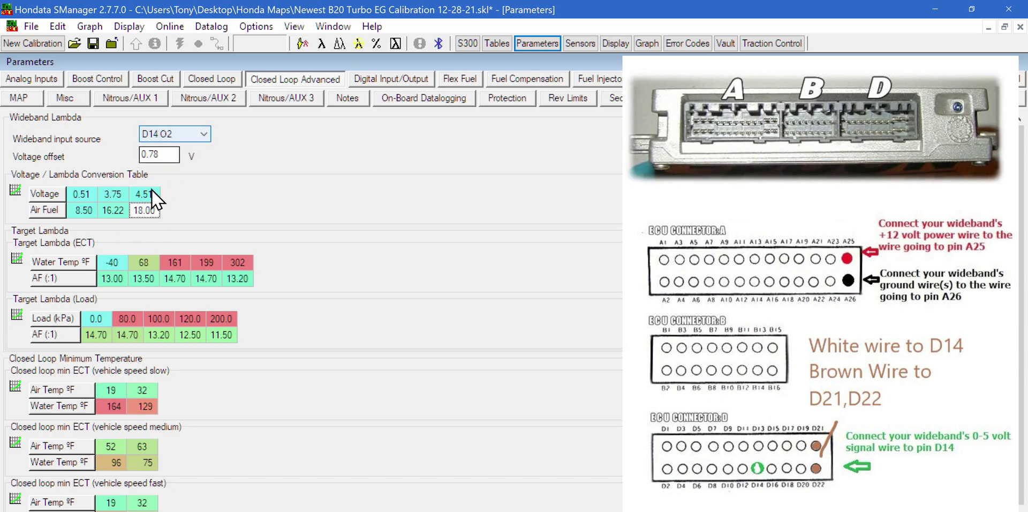
double_click(116, 211)
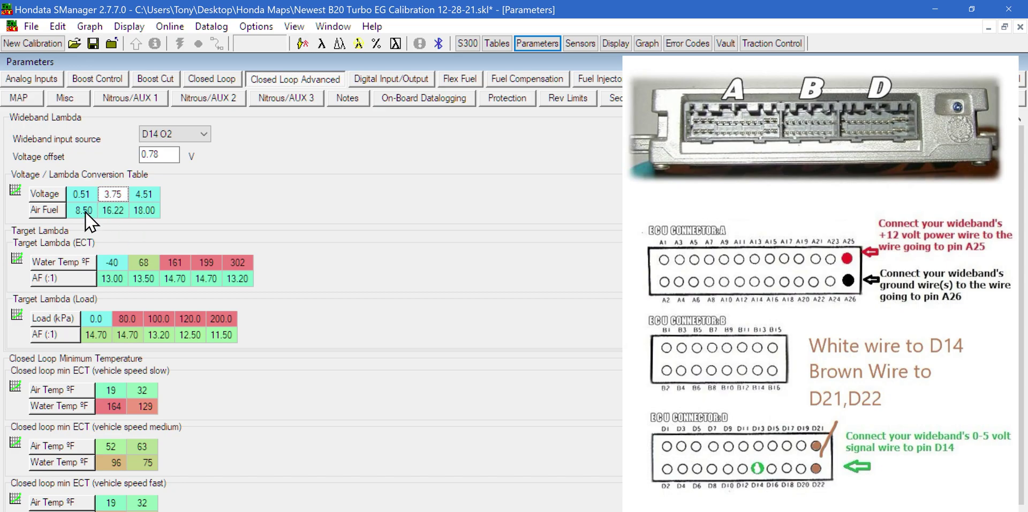
left_click(85, 212)
left_click(127, 212)
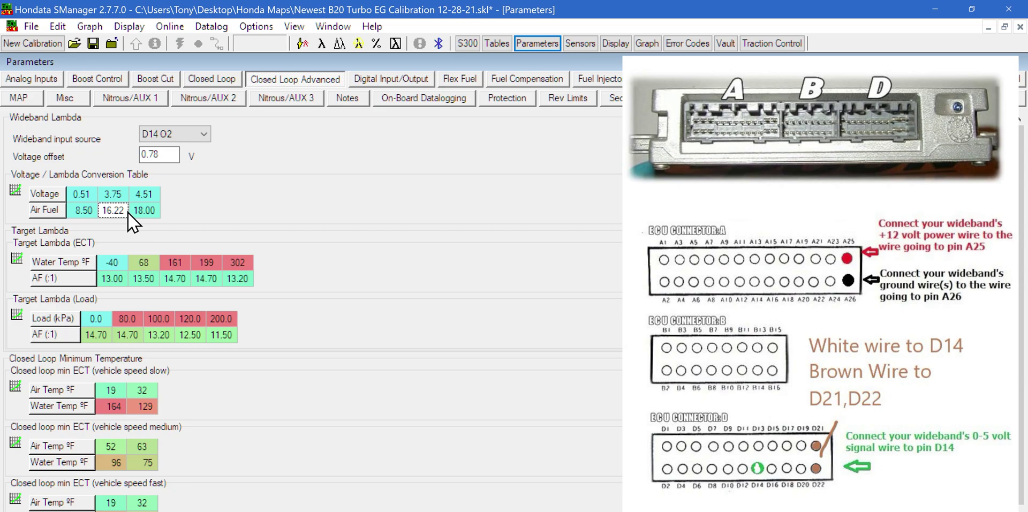
left_click(90, 214)
left_click(110, 215)
left_click(84, 210)
left_click(132, 212)
On the Closed Loop tab, keep operation on 'wideband input (lambda target)' and scan the conditions
left_click(239, 77)
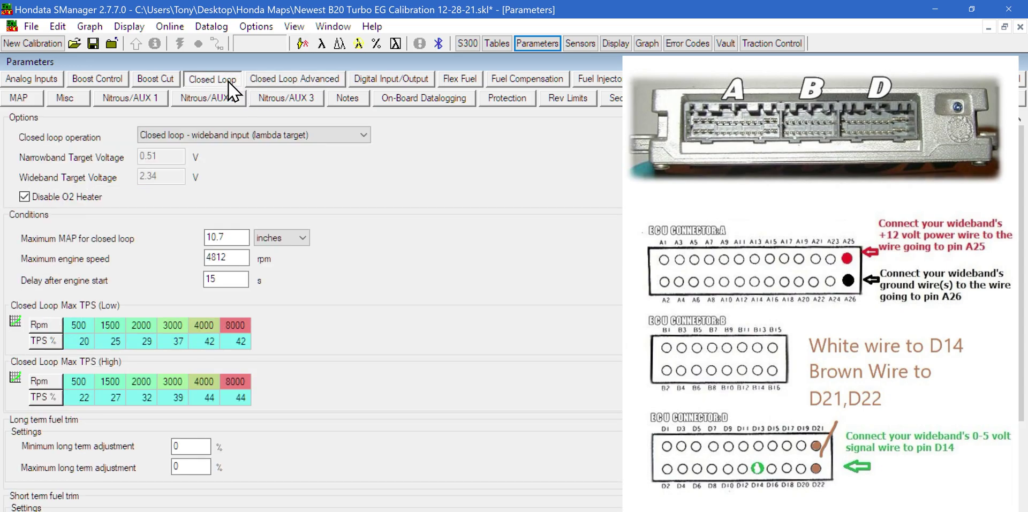
left_click(247, 135)
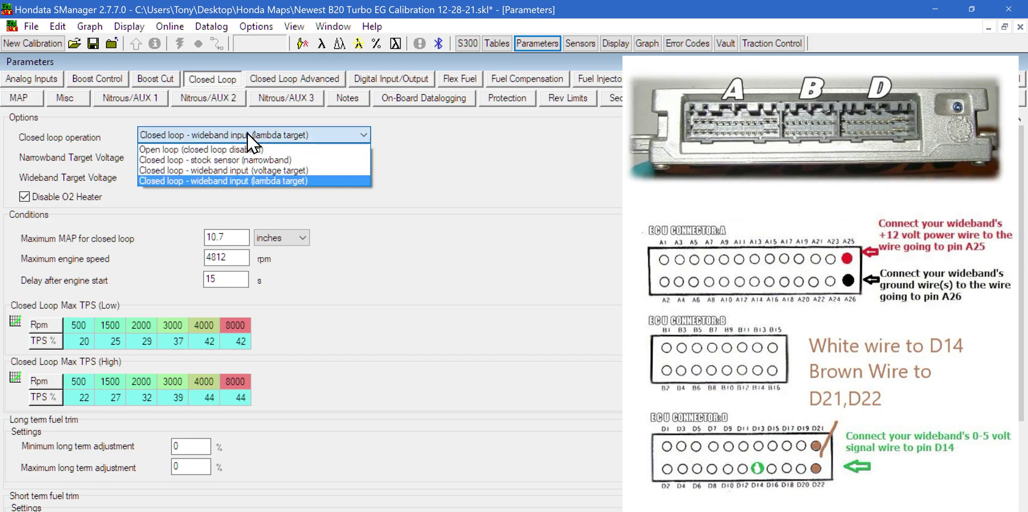
left_click(275, 184)
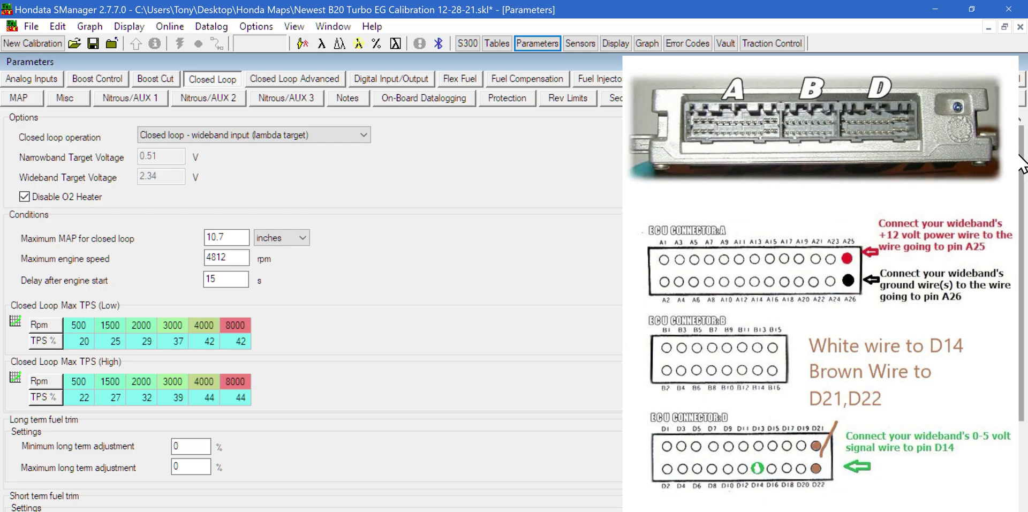
scroll(481, 244, "down", 3)
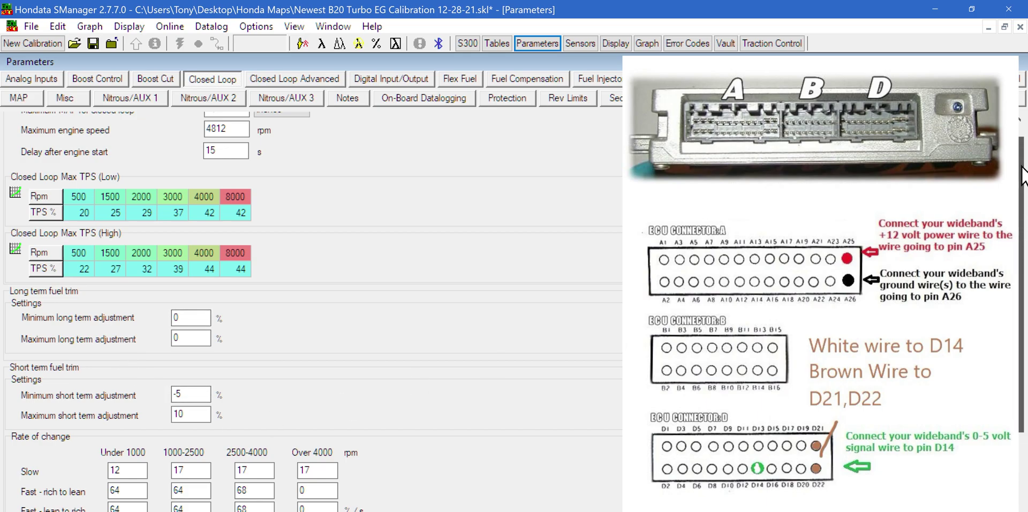
scroll(1022, 166, "up", 2)
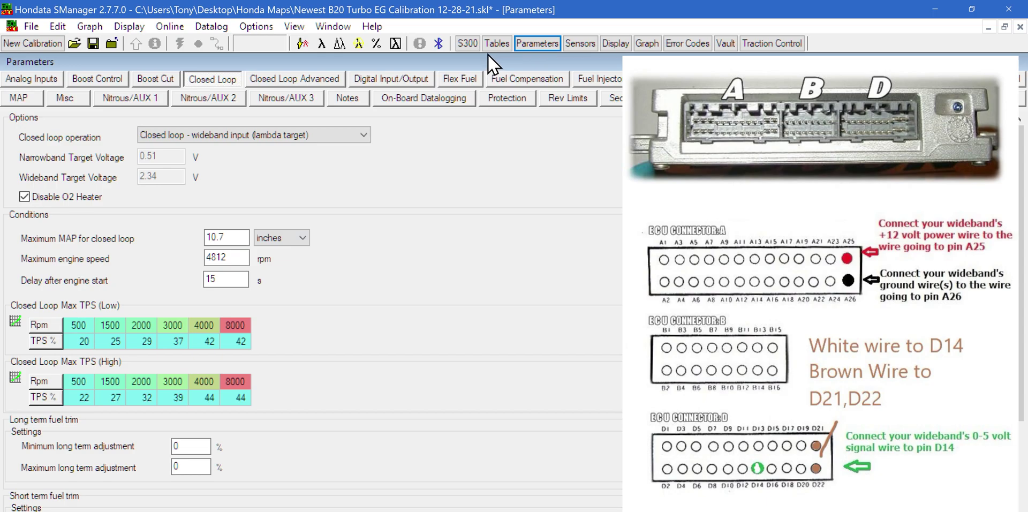
Review the Low Speed Fuel table by selecting low-load and higher-load cell blocks
left_click(497, 44)
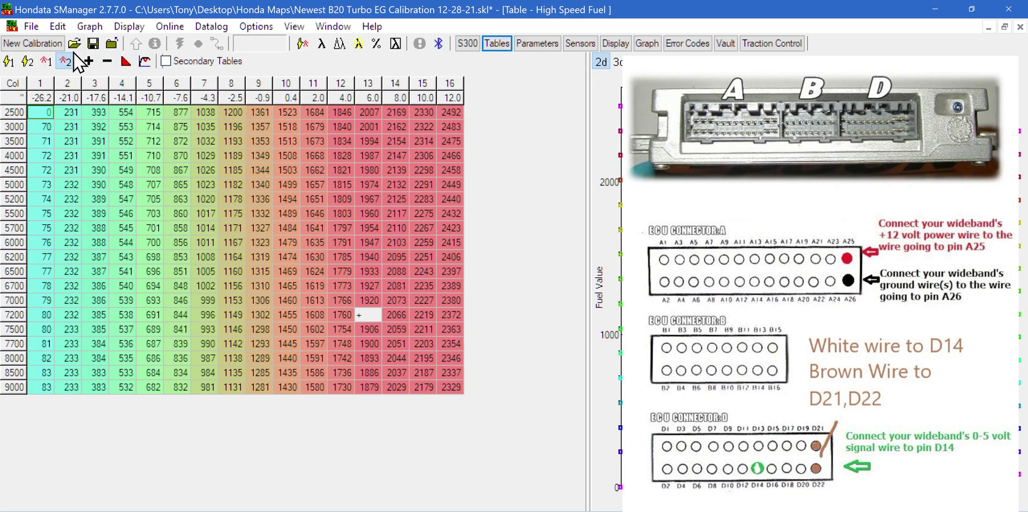
left_click(47, 61)
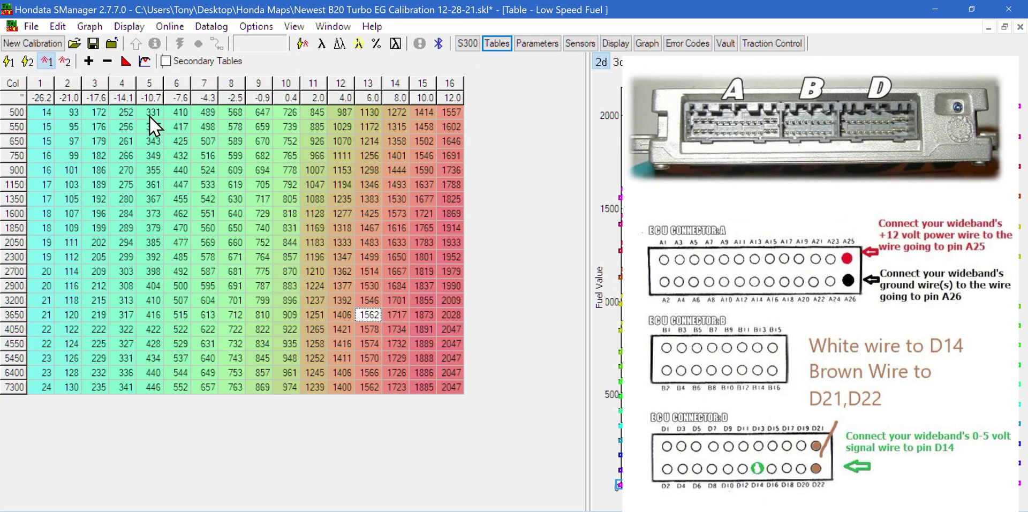
left_click_drag(149, 116, 469, 412)
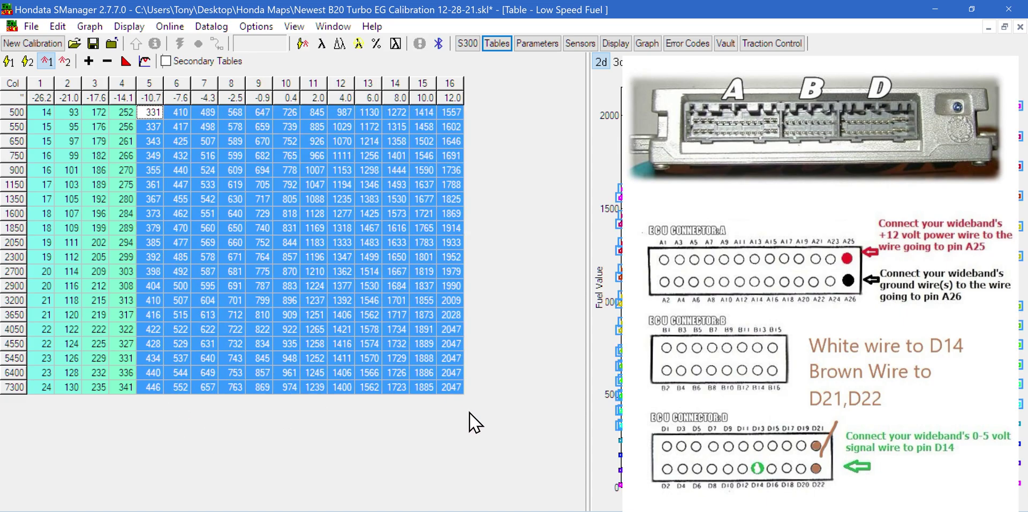
left_click_drag(131, 108, 32, 231)
left_click_drag(30, 391, 45, 412)
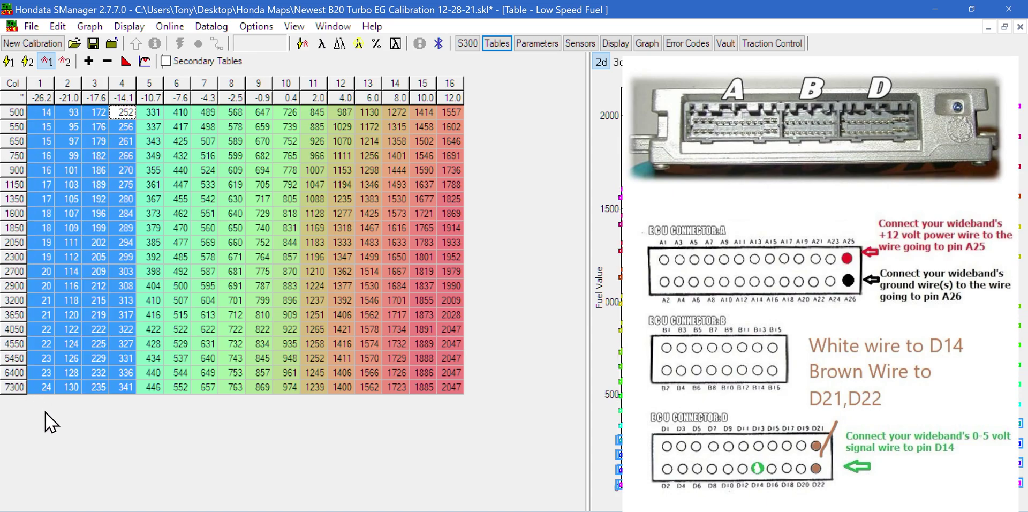
left_click(154, 122)
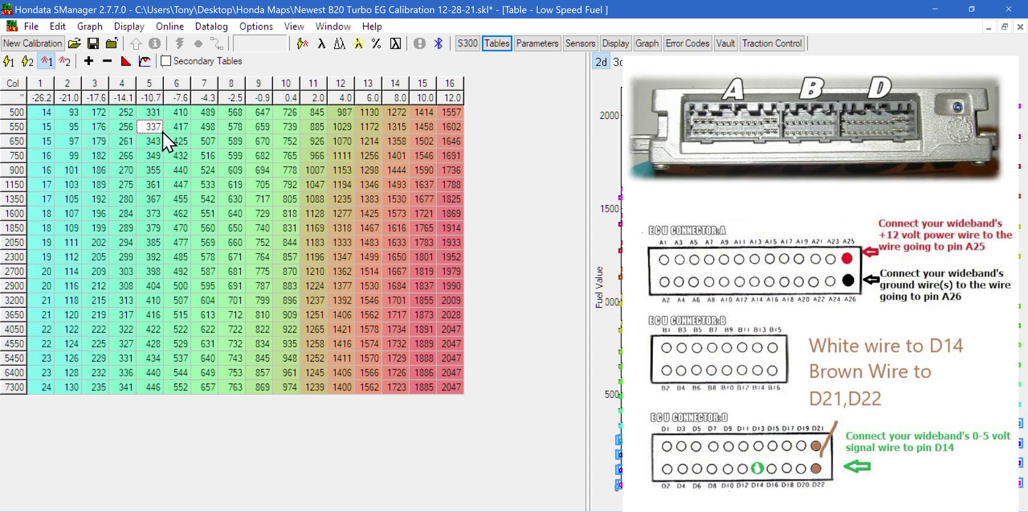
left_click_drag(159, 114, 541, 459)
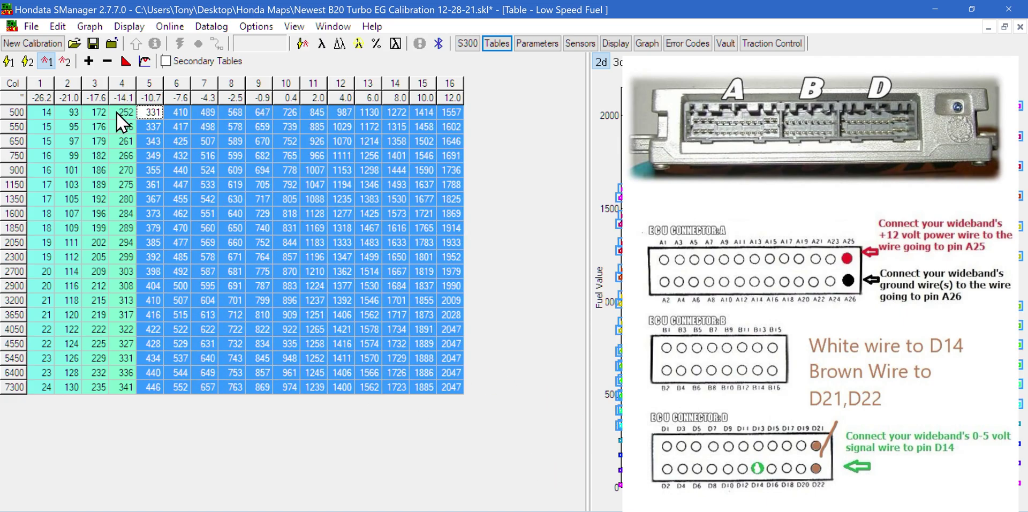
left_click_drag(117, 112, 48, 342)
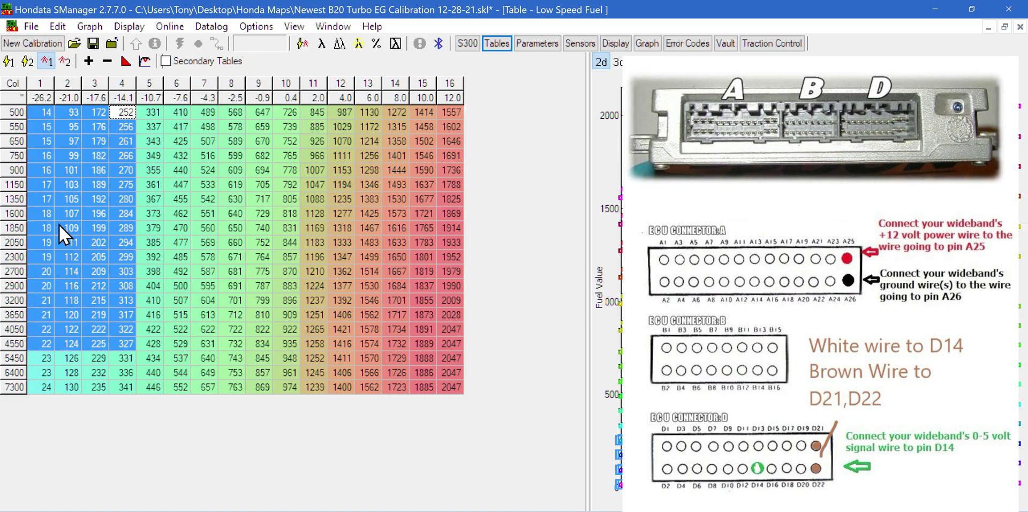
left_click(69, 291)
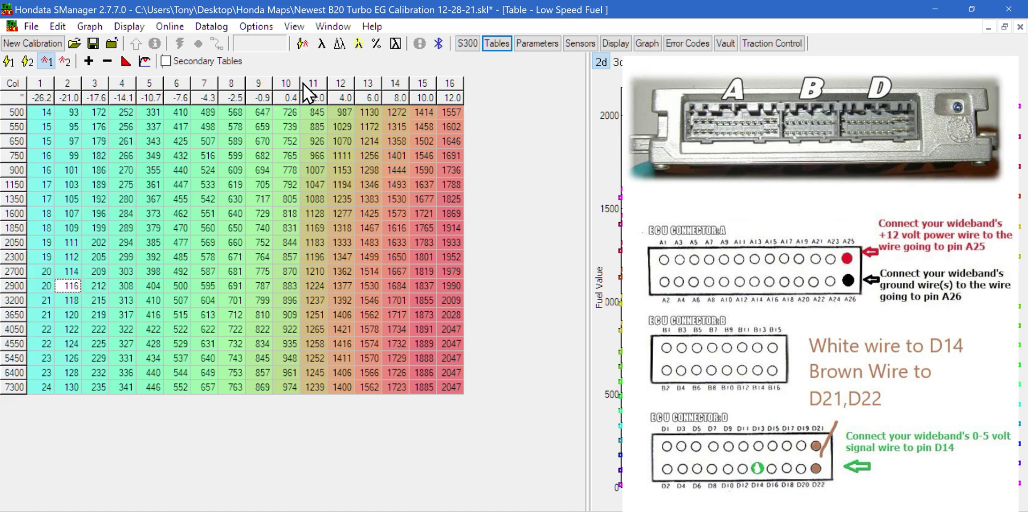
Return to the parameters and show the Closed Loop Advanced wideband lambda settings
left_click(552, 40)
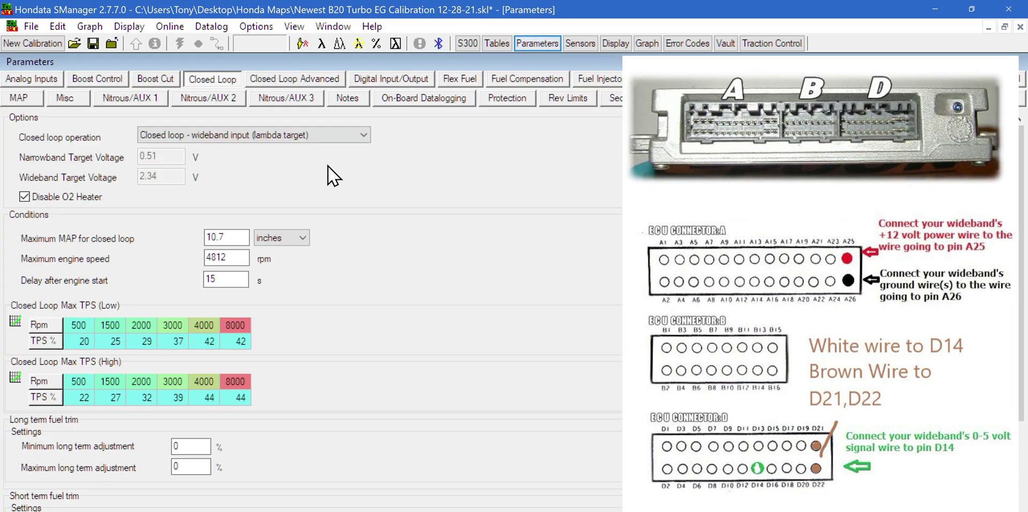
left_click(231, 261)
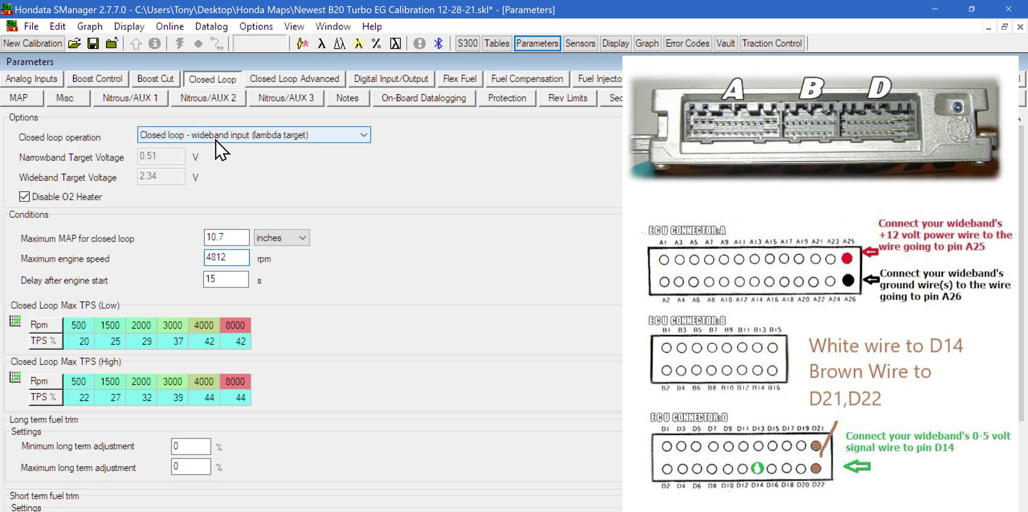
left_click(284, 78)
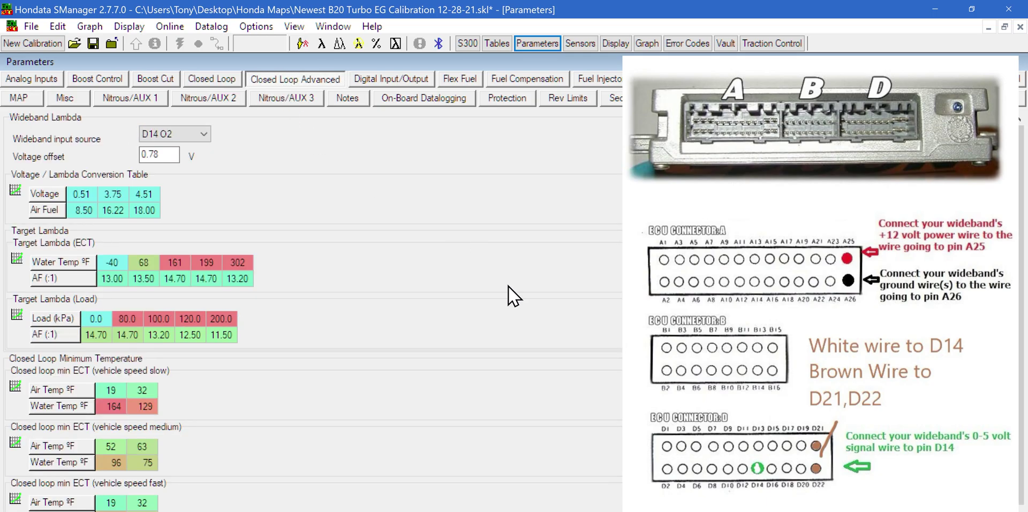
Open Options > Settings and review target lambda levels 14.7, 13 and 12.8
left_click(253, 26)
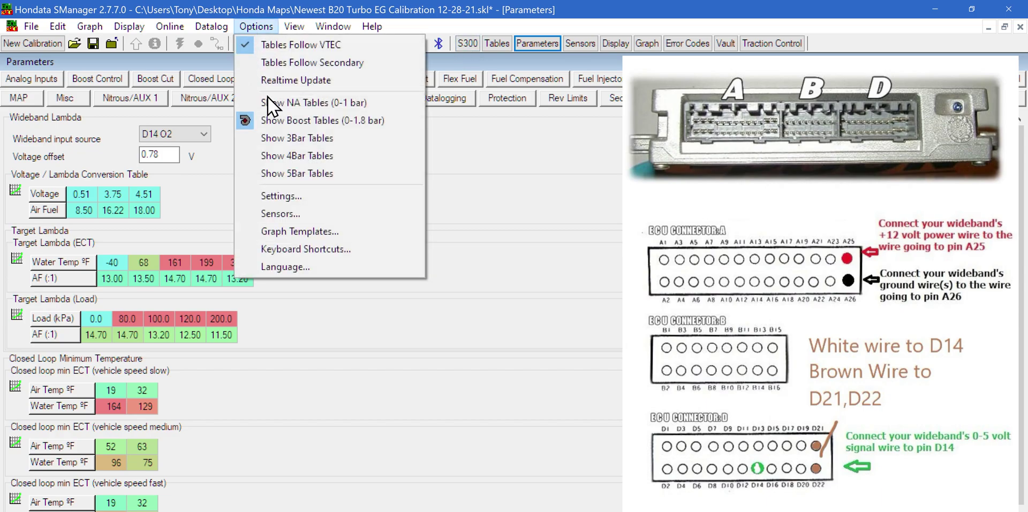
left_click(301, 197)
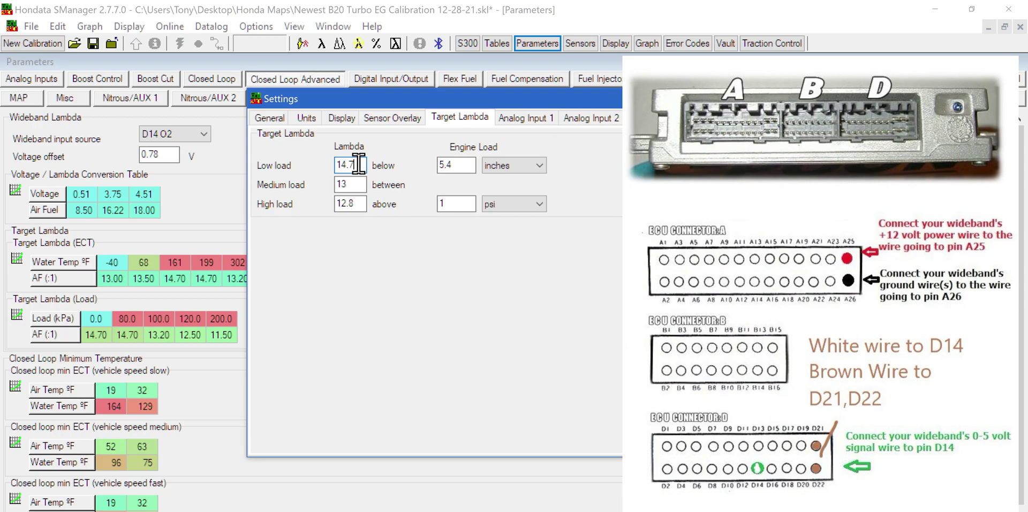
left_click(358, 164)
left_click(355, 184)
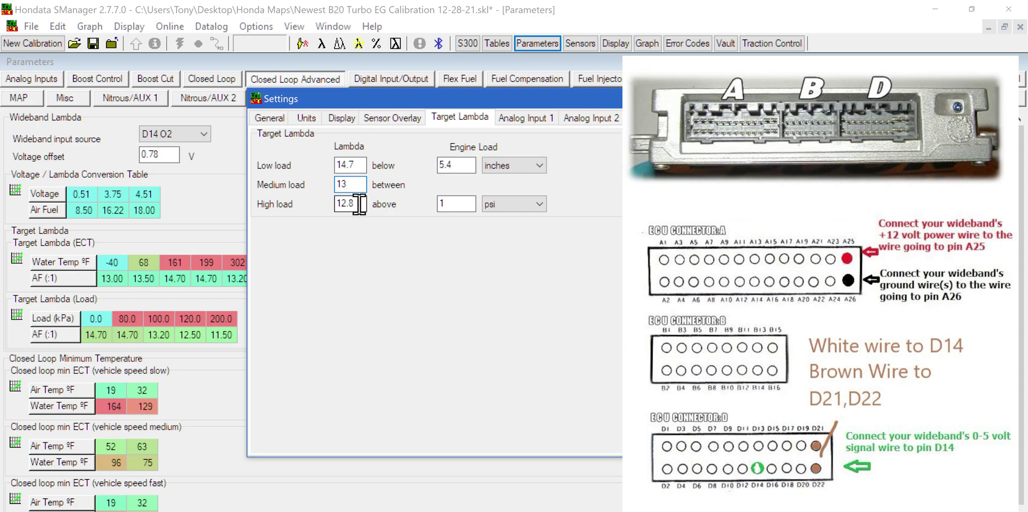
left_click(361, 202)
Change the high-load lambda target (above 1 psi) from 12.8 to 11.8
left_click(348, 184)
left_click(363, 203)
left_click(452, 205)
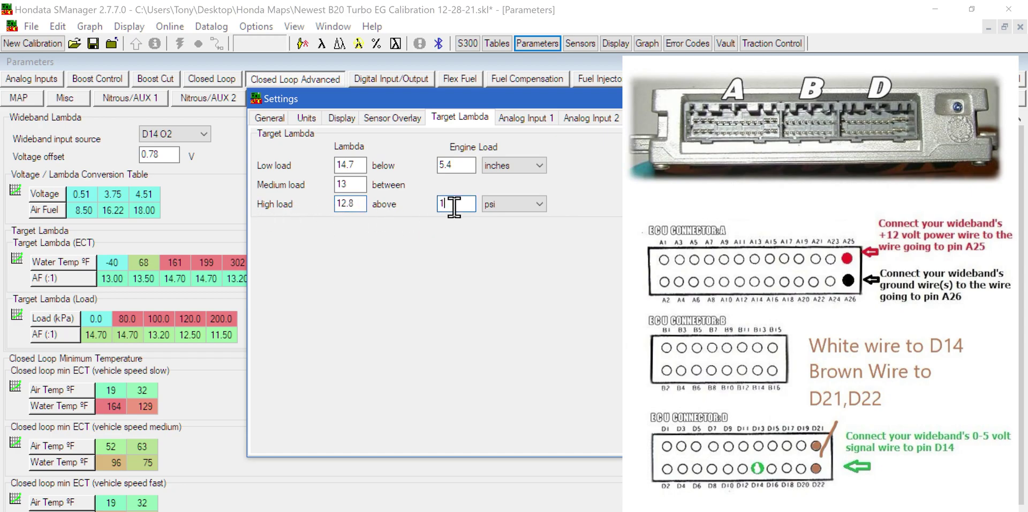
left_click(365, 204)
double_click(365, 203)
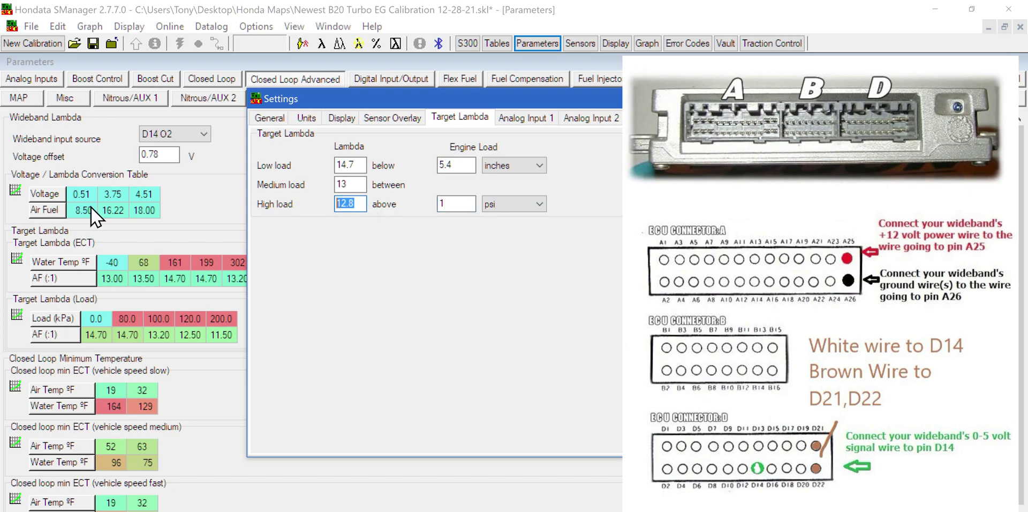
type("11.8")
Close Settings and check the ECT-based target AF values
key("Return")
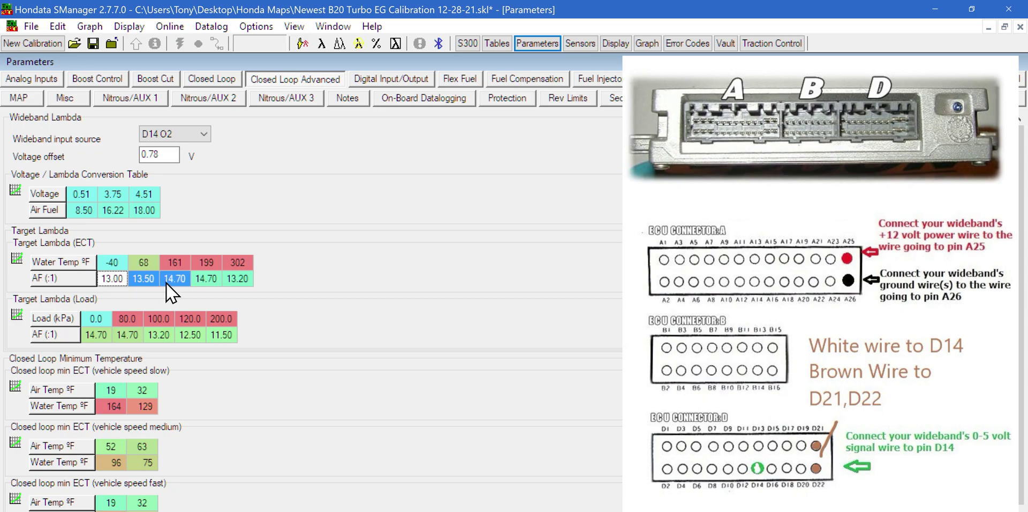
left_click(217, 284)
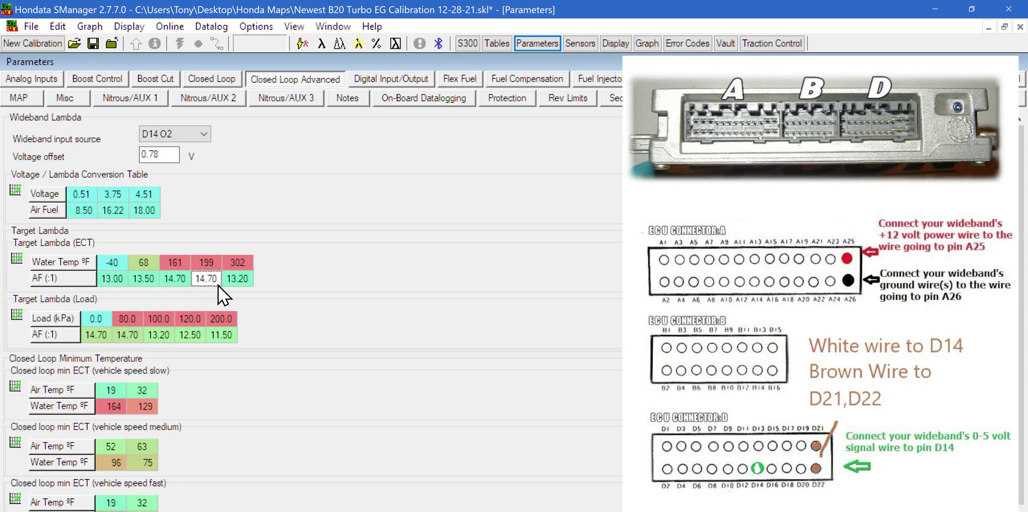
left_click(181, 281)
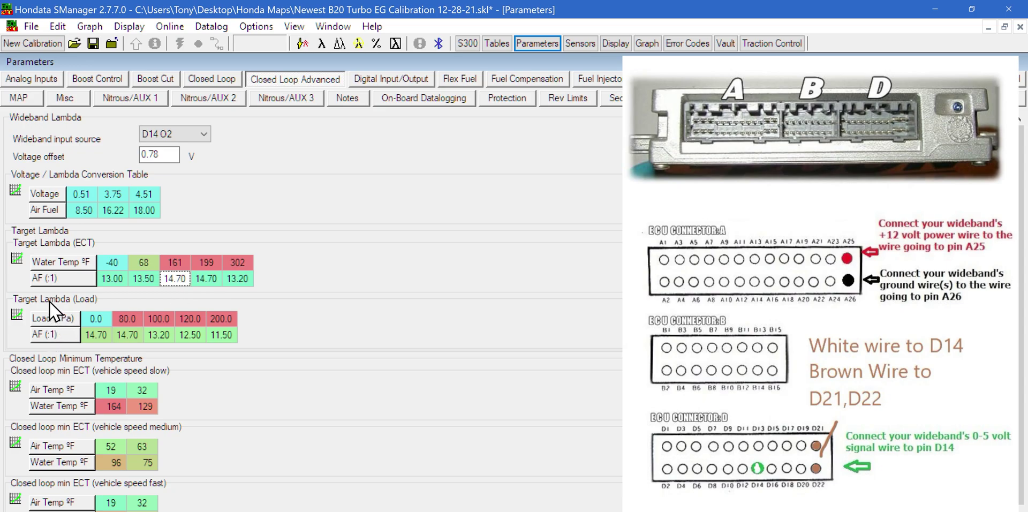
Review the load-based targets: 13.20, 12.50 and 11.50 AF across 100–200 kPa
left_click(59, 320)
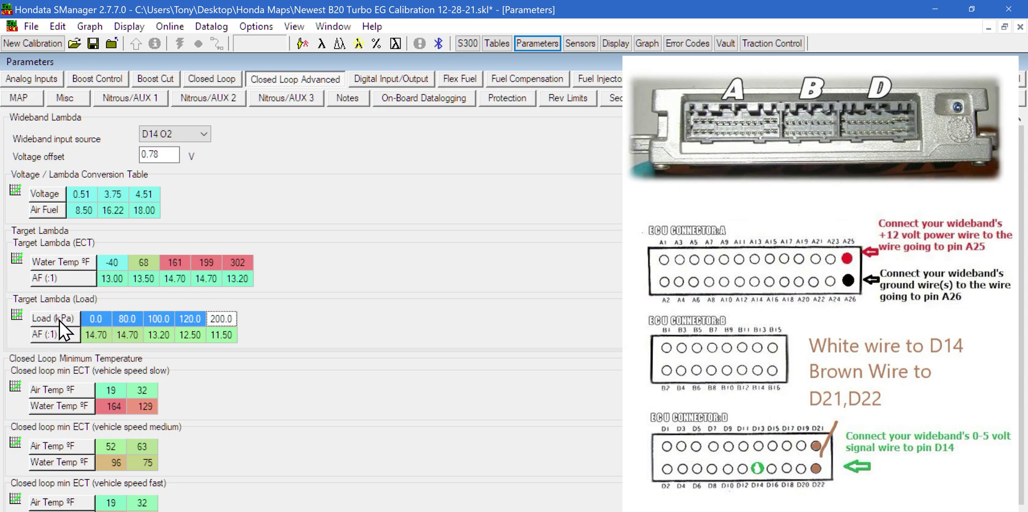
right_click(58, 320)
left_click(131, 311)
left_click(104, 318)
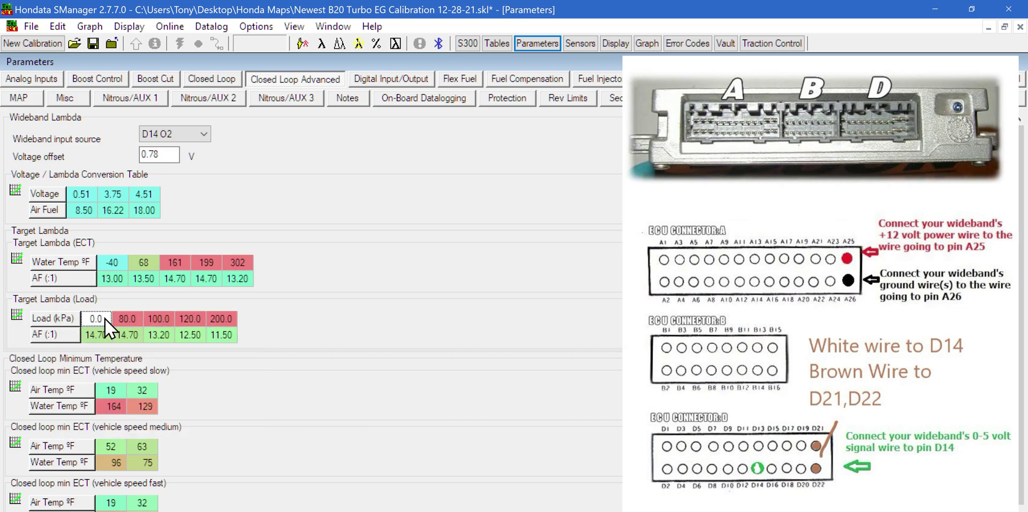
left_click(181, 334)
left_click(170, 320)
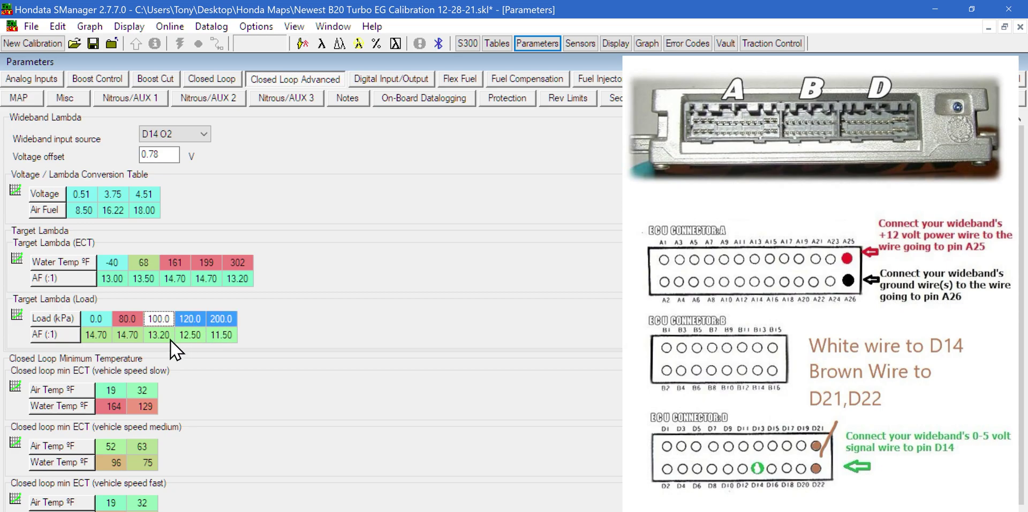
left_click(169, 339)
left_click(210, 336)
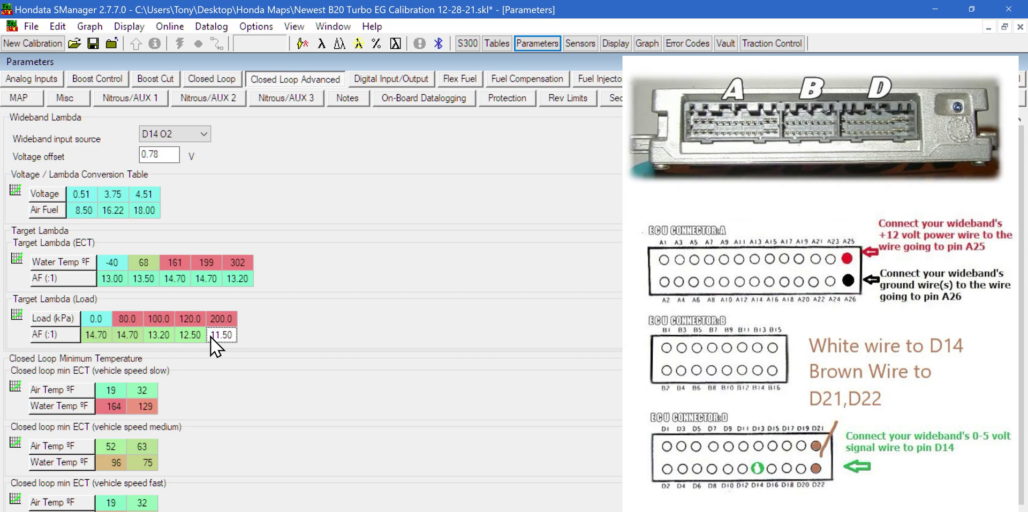
left_click_drag(228, 338, 136, 329)
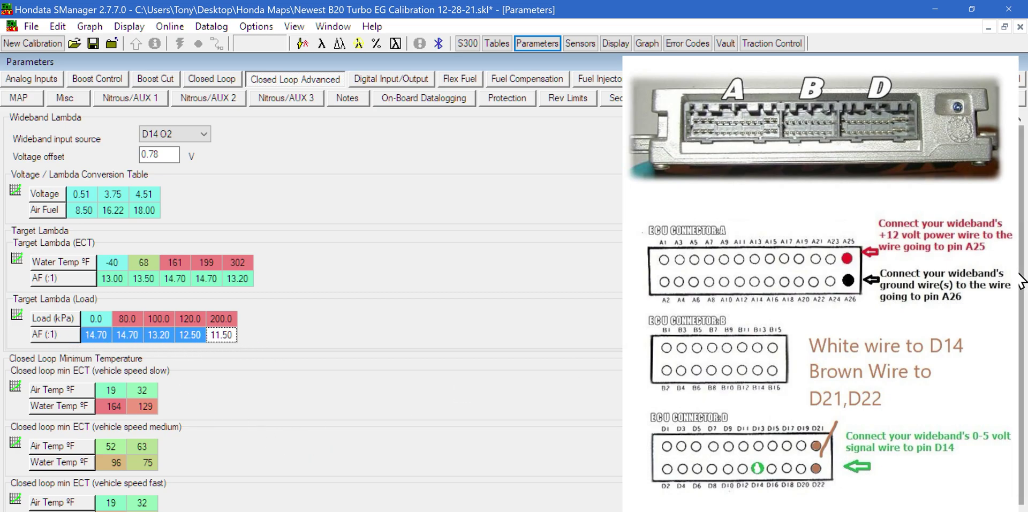
Review the slow-speed minimum temperatures, including the 129 °F water temperature, and the next table
scroll(1023, 281, "down", 1)
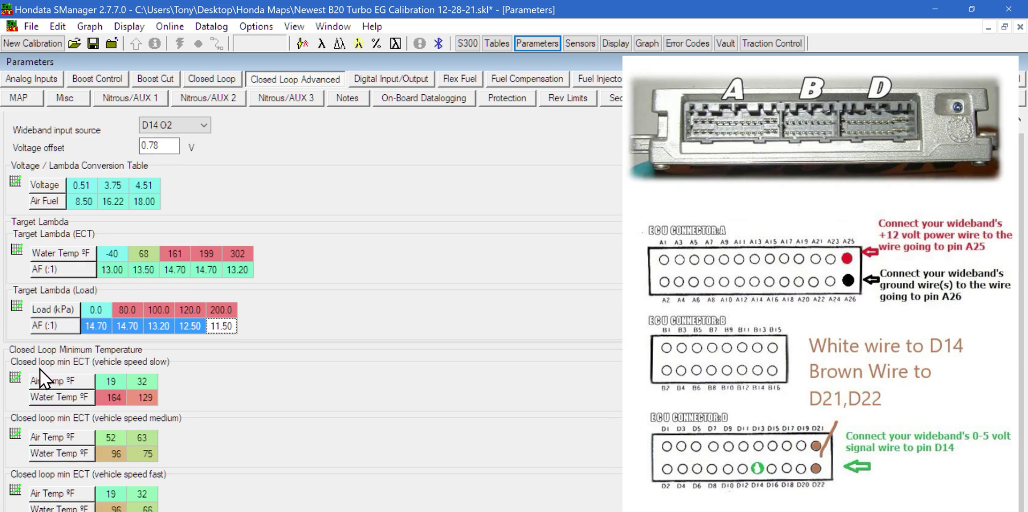
left_click(116, 384)
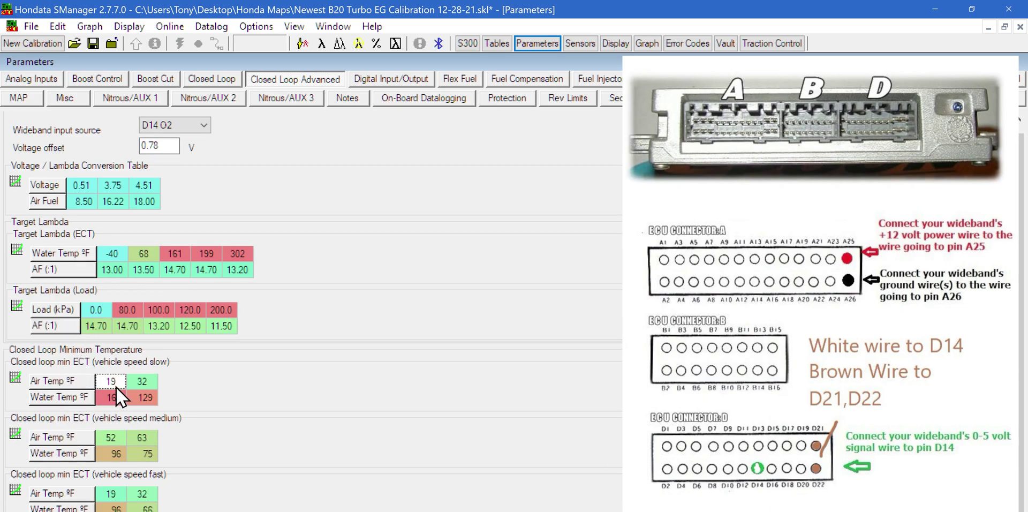
left_click(149, 387)
left_click(121, 401)
left_click(135, 398)
left_click(113, 507)
left_click(155, 399)
Look over Closed Loop conditions and fuel trims, then return to Closed Loop Advanced
left_click(219, 80)
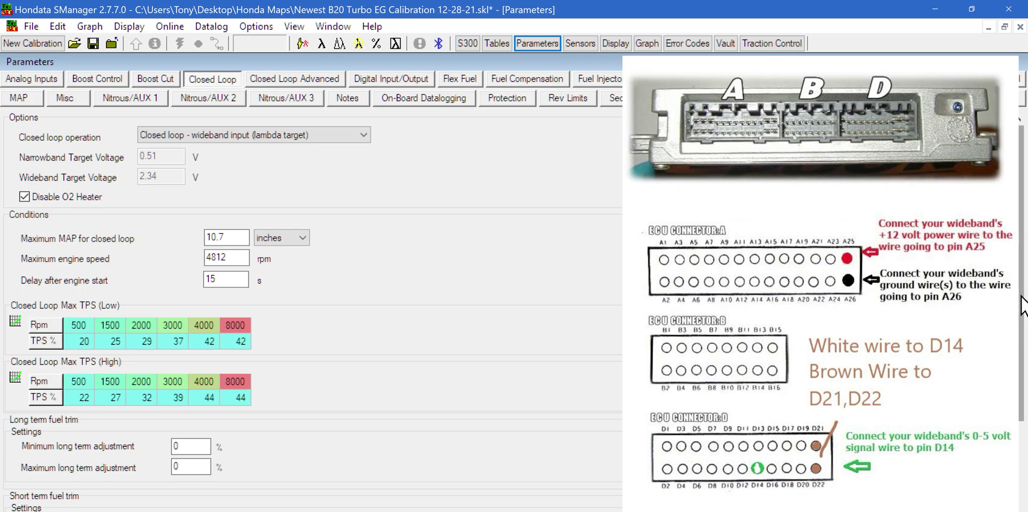
left_click(1023, 490)
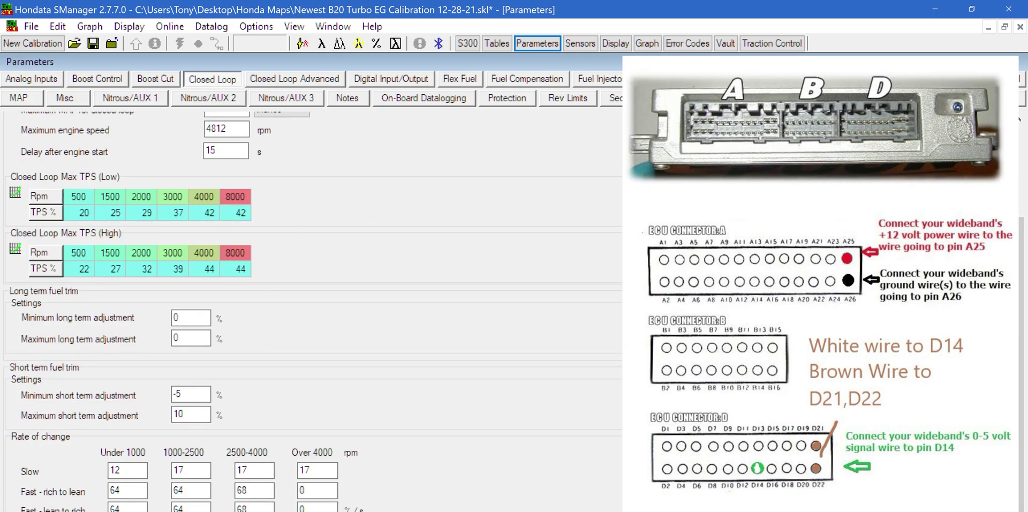
left_click(1023, 171)
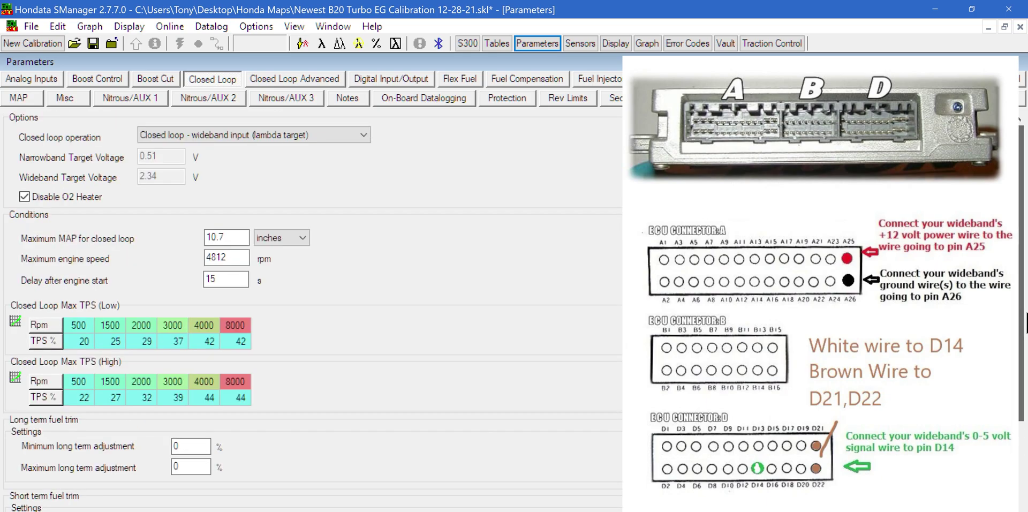
left_click(334, 85)
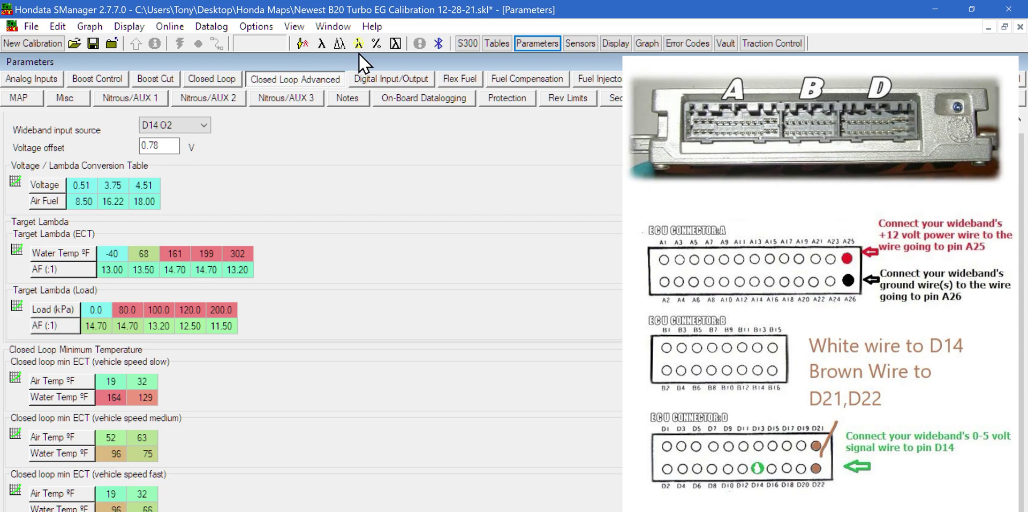
Show the Display gauge dashboard and select the AF gauge
left_click(615, 43)
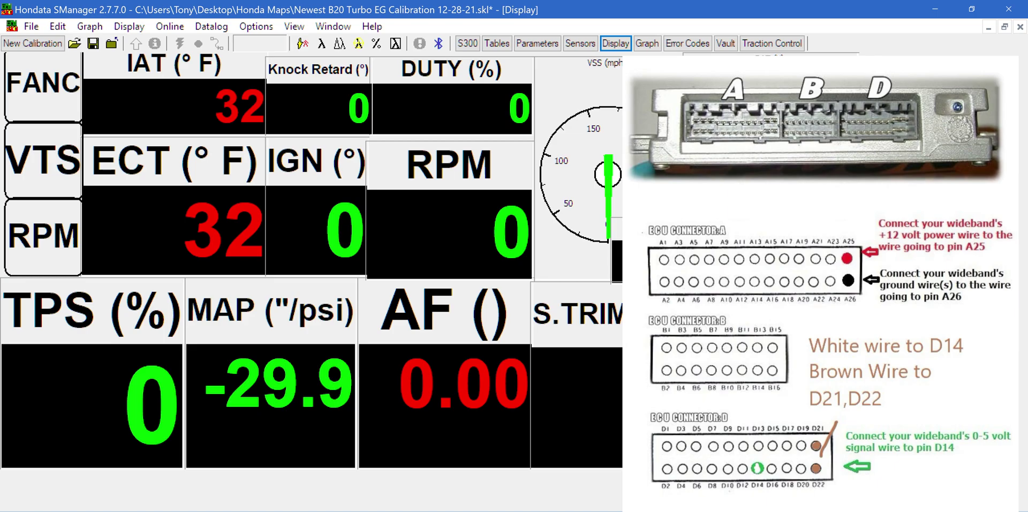
left_click(483, 330)
key("Escape")
left_click(466, 356)
left_click(494, 42)
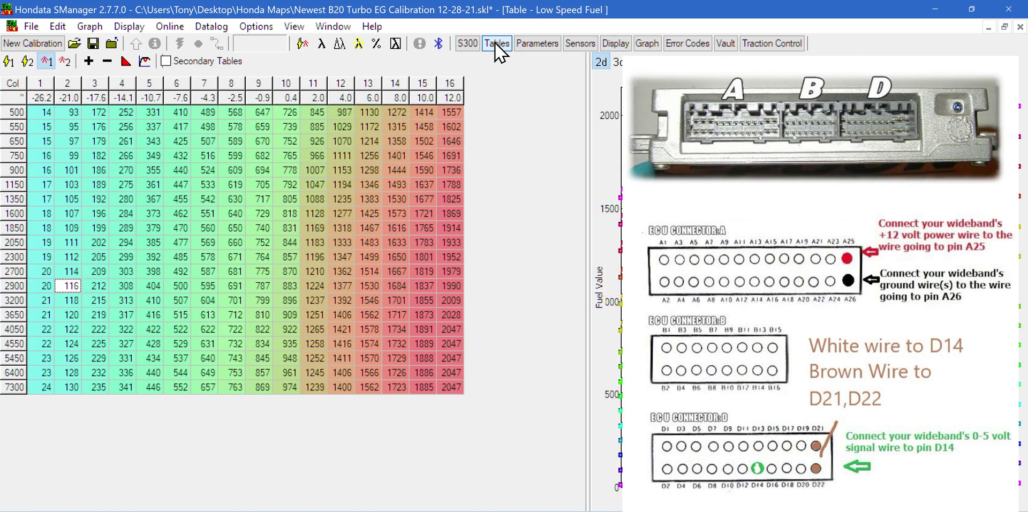
left_click(534, 44)
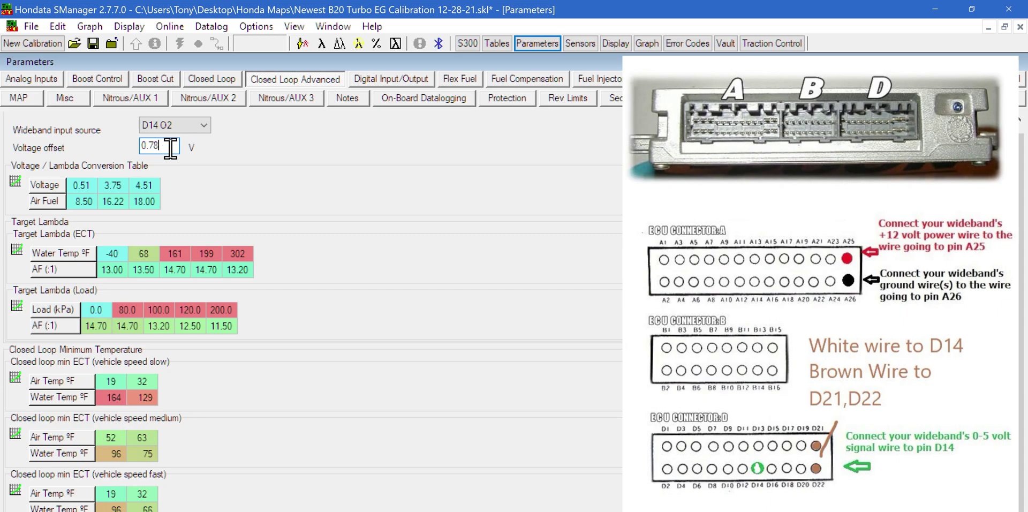
left_click(626, 45)
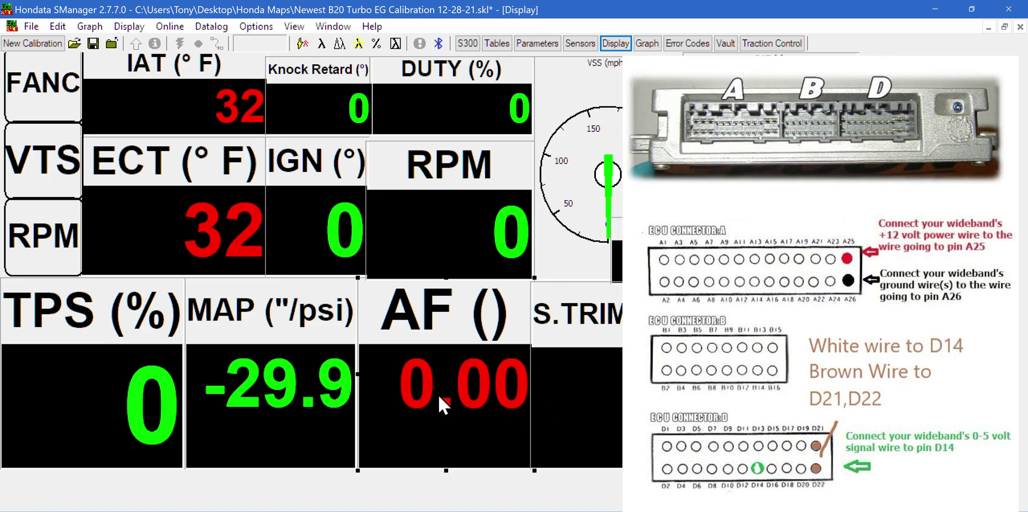
Confirm the 0.78 V voltage offset, then drag the AF gauge to a new dashboard spot
left_click(540, 42)
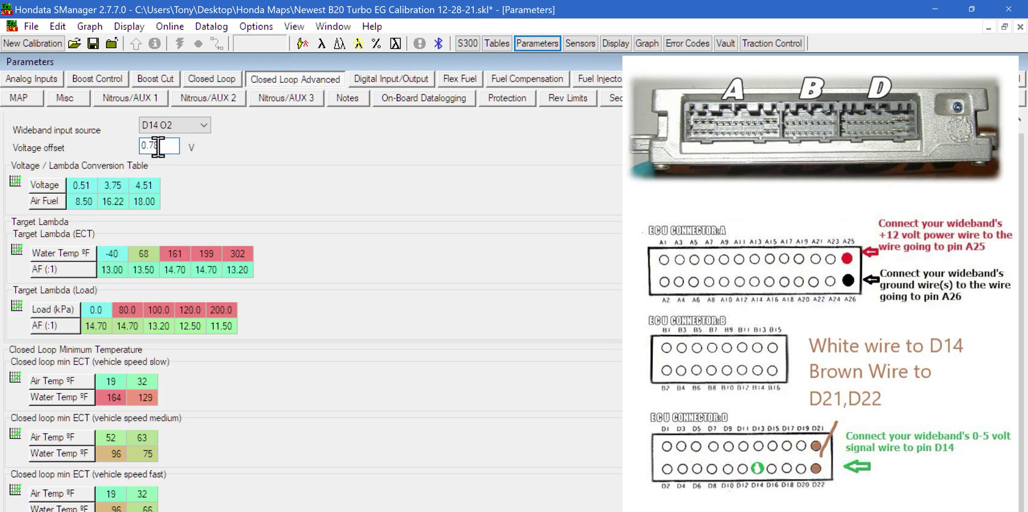
left_click_drag(160, 145, 122, 158)
key("End")
left_click(627, 45)
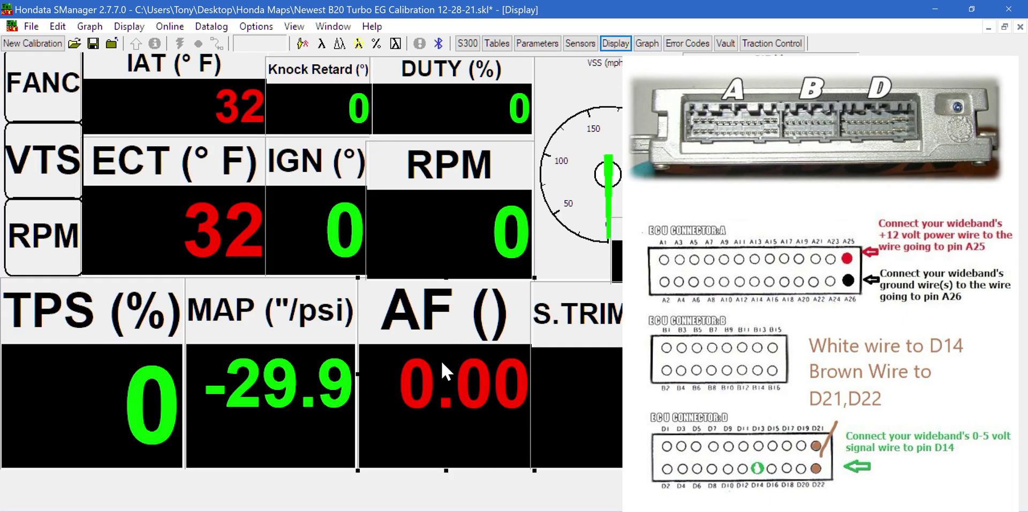
mouse_move(440, 359)
left_mouse_down()
mouse_move(454, 412)
mouse_move(405, 368)
mouse_move(464, 375)
mouse_move(419, 375)
mouse_move(439, 361)
left_mouse_up()
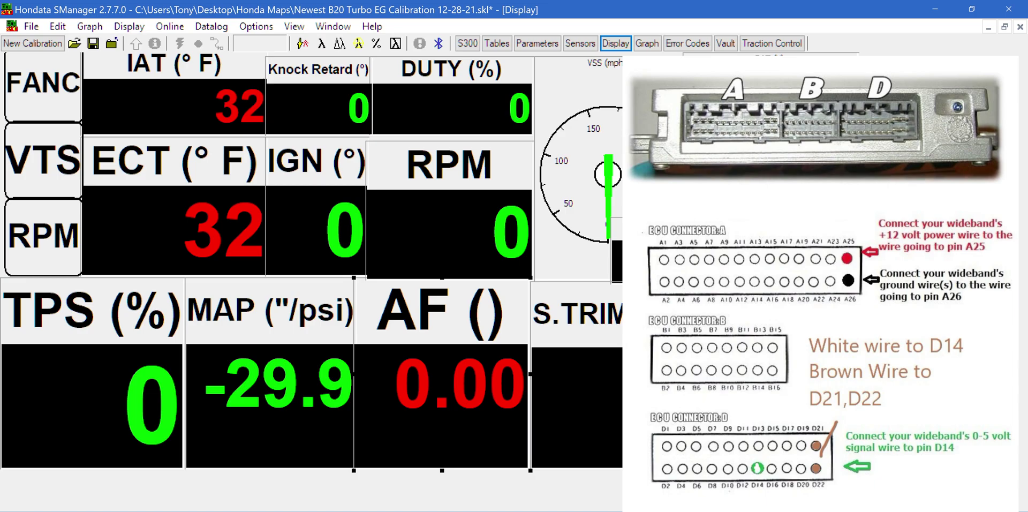
left_click(545, 42)
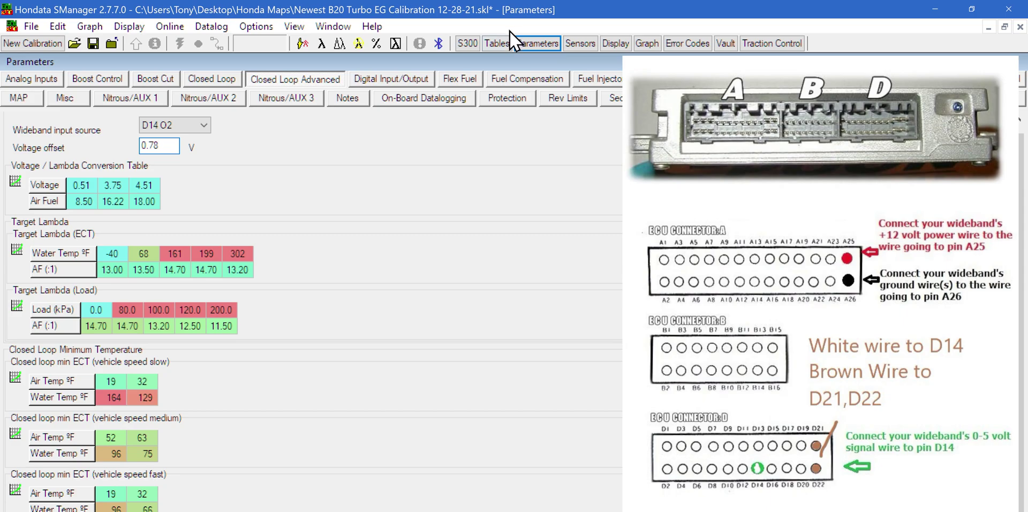
left_click(502, 46)
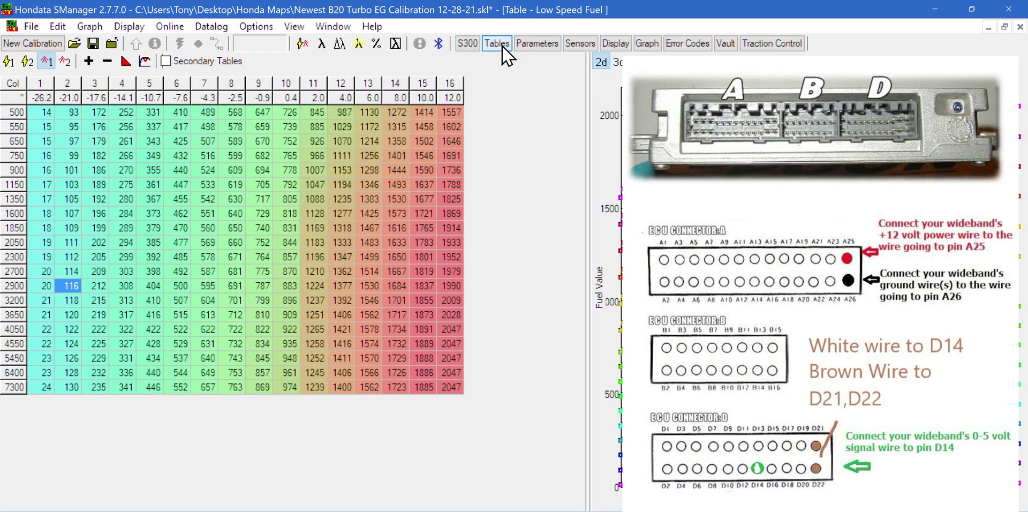
left_click(619, 46)
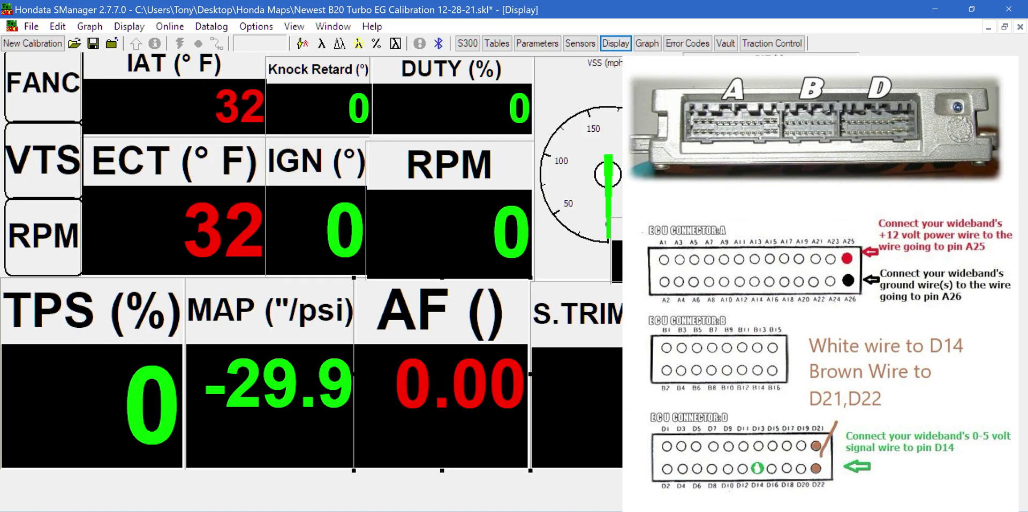